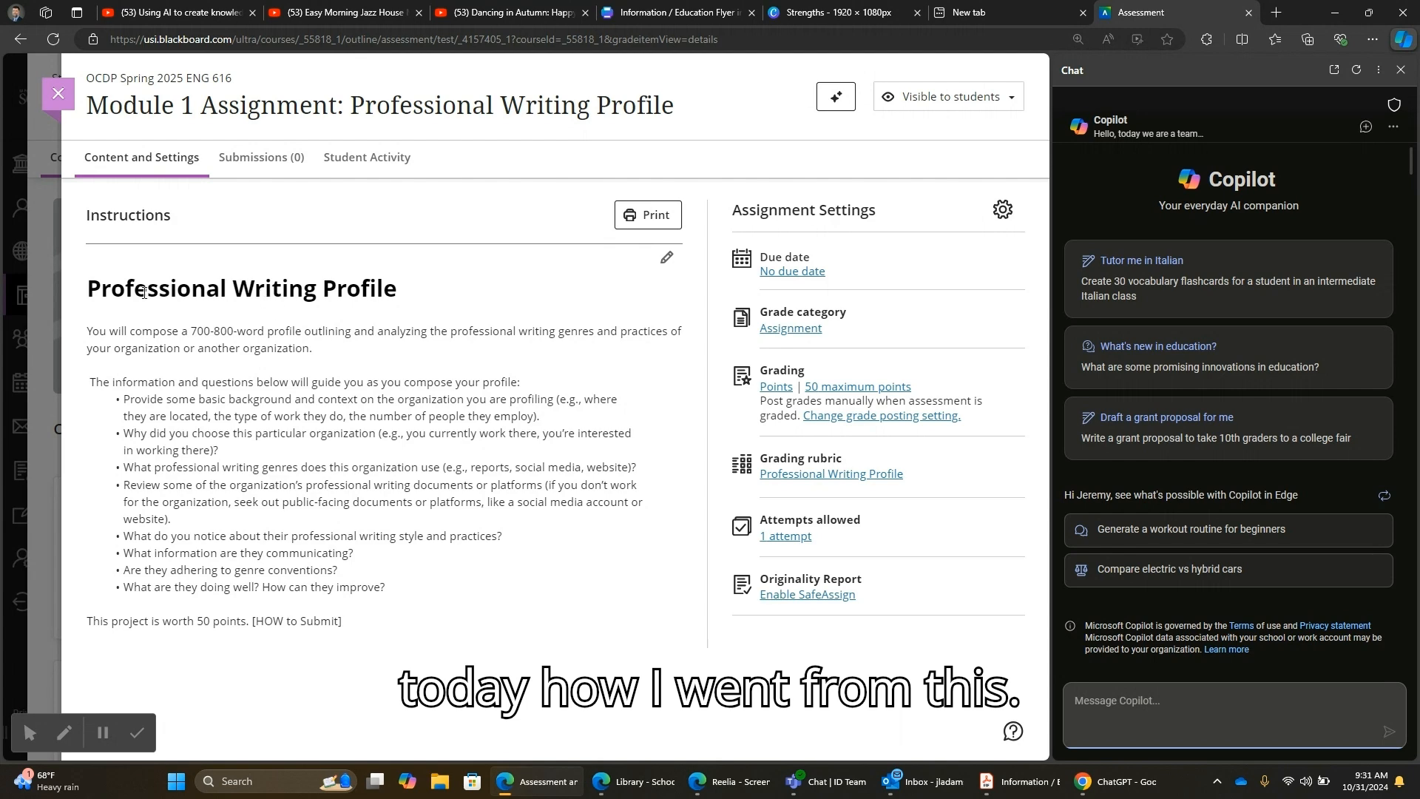
- Examine the Professional Writing Profile assignment instructions and its grading rubric
drag(88, 289, 349, 650)
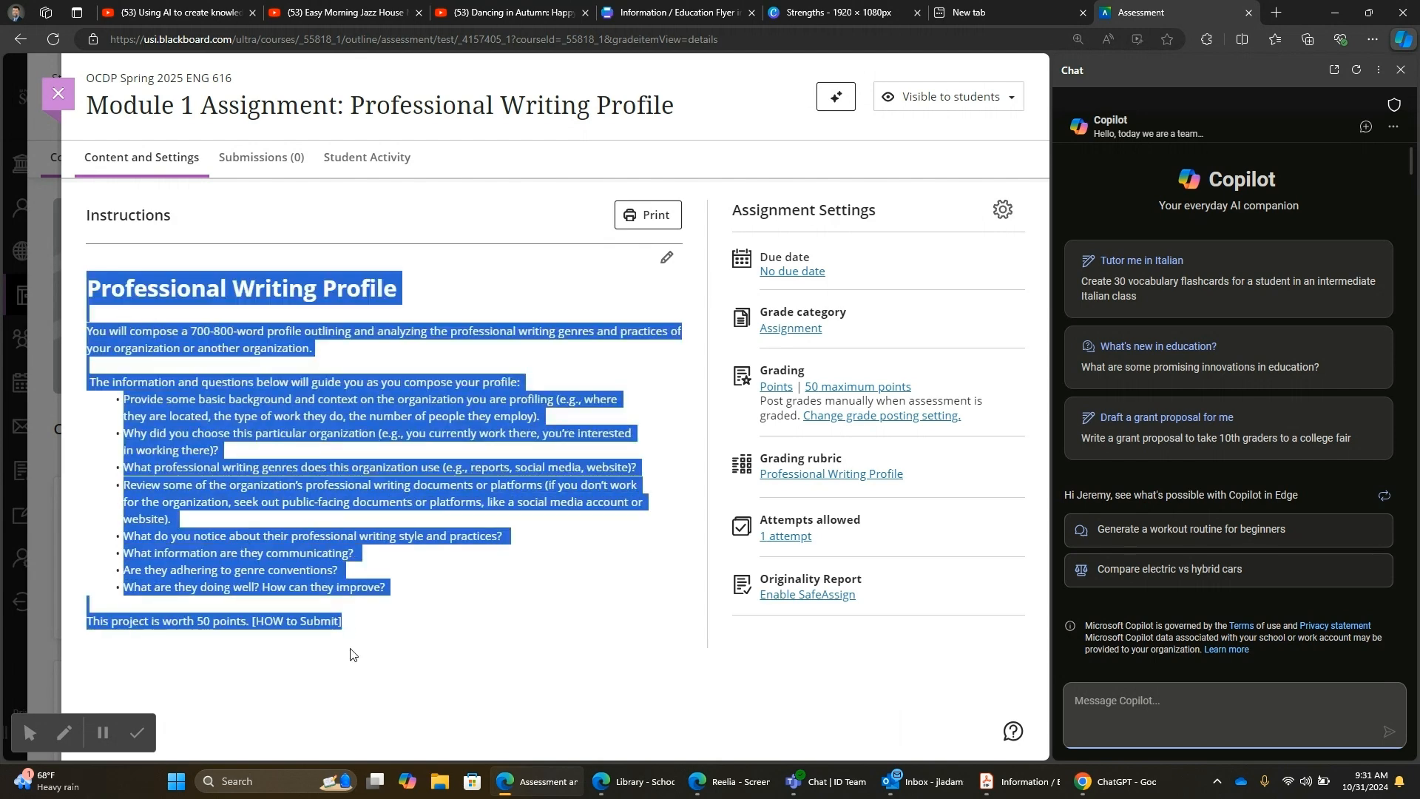
click(1003, 213)
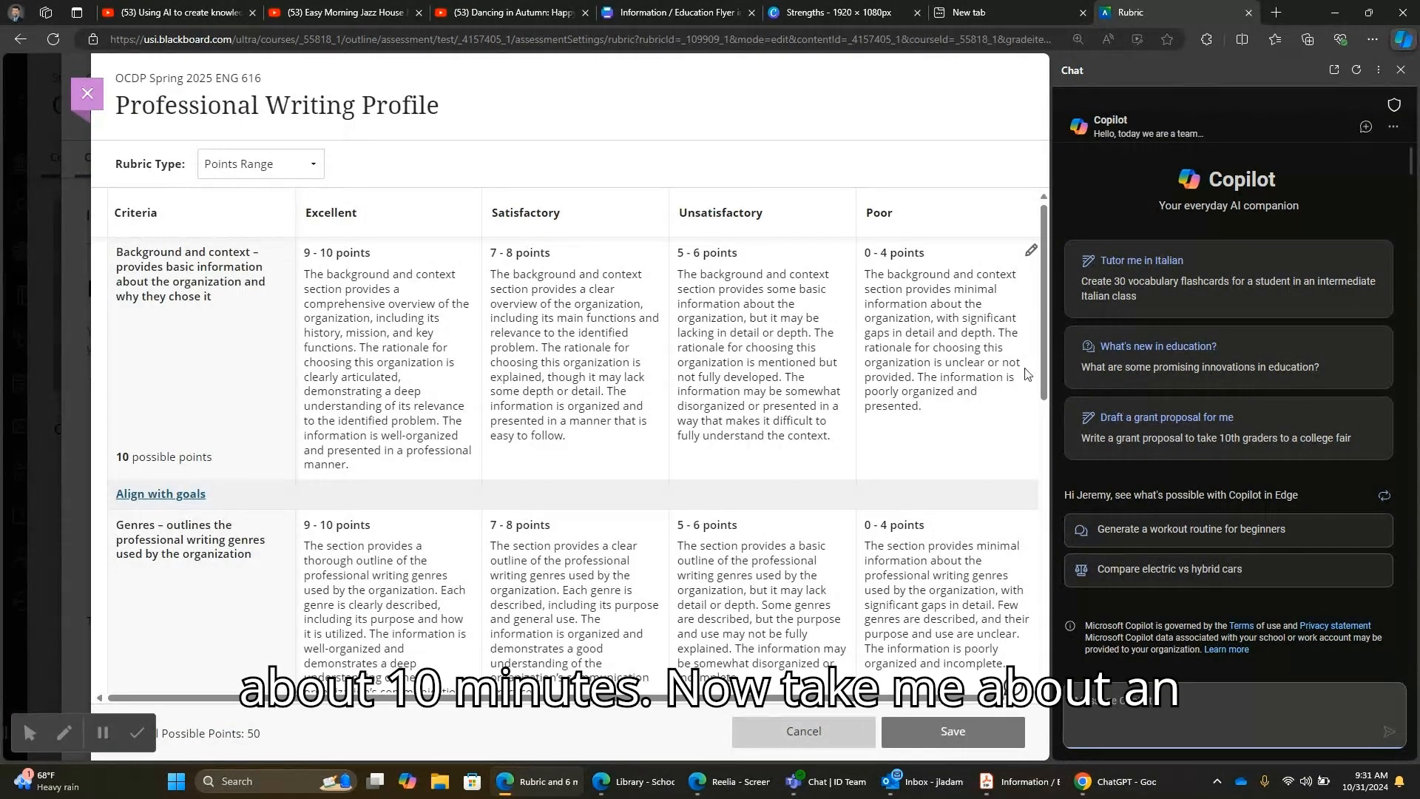
drag(1042, 361, 1025, 223)
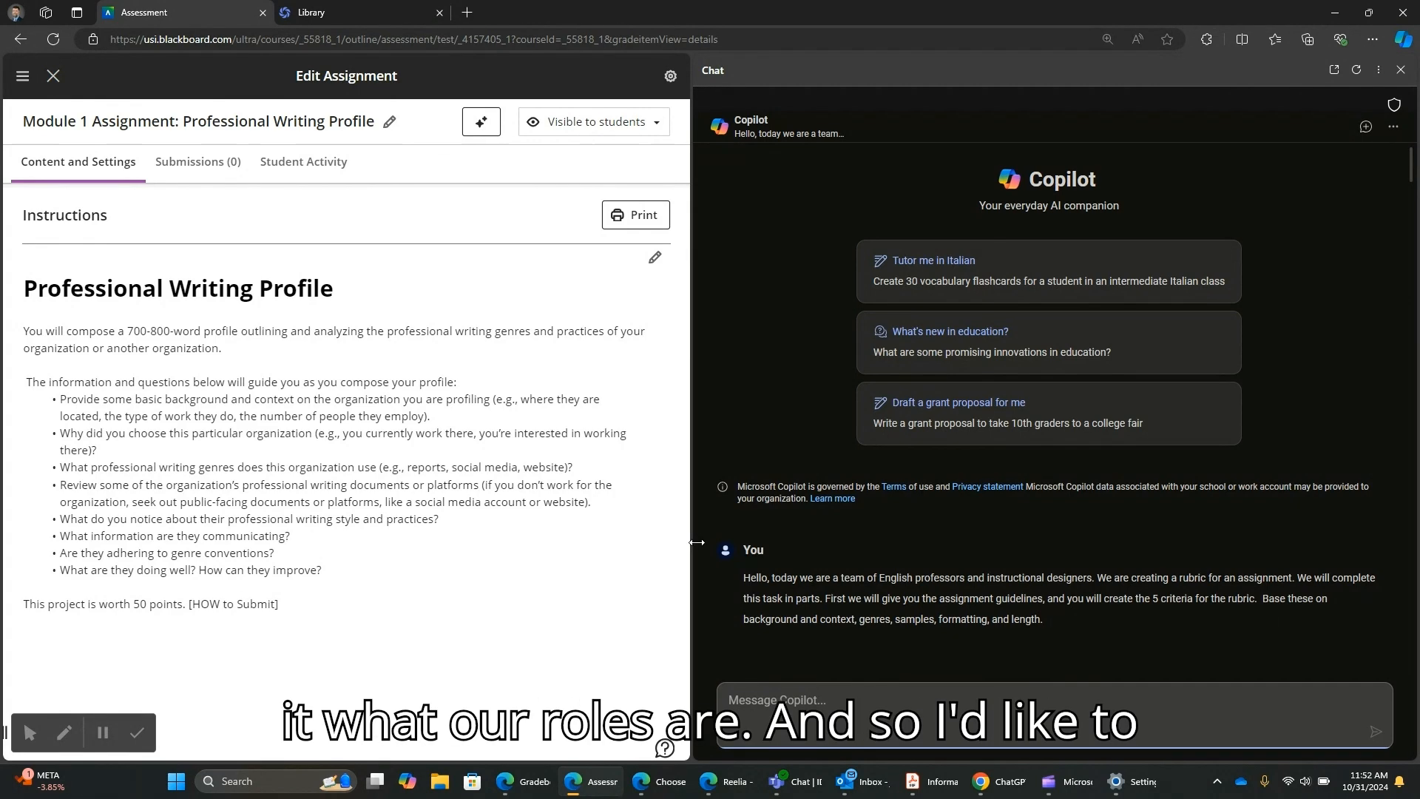
- Widen the Copilot chat pane and read the conversation from the shared assignment guidelines to the five generated rubric criteria
drag(694, 543, 452, 556)
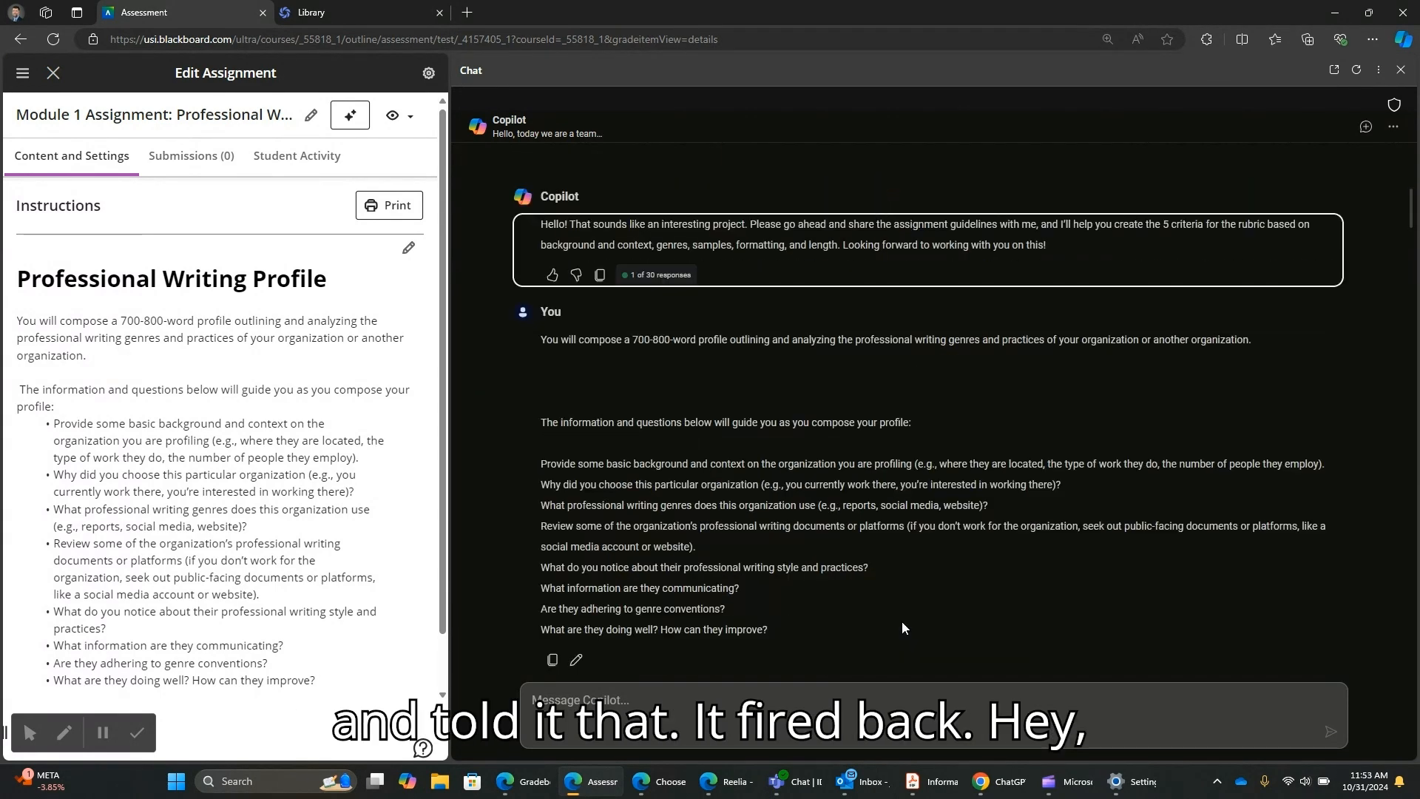
scroll(903, 627, down, 1)
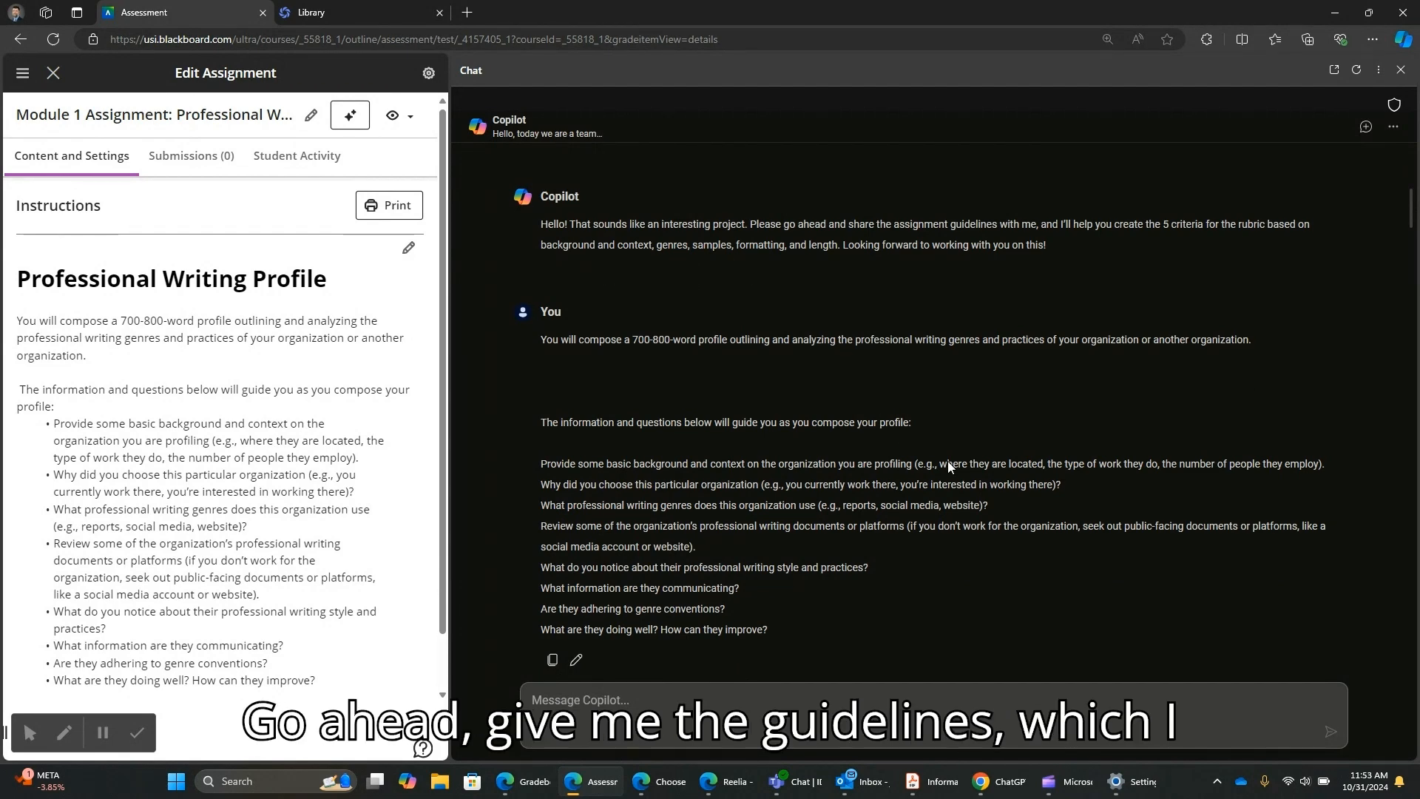
key(Down)
key(Up)
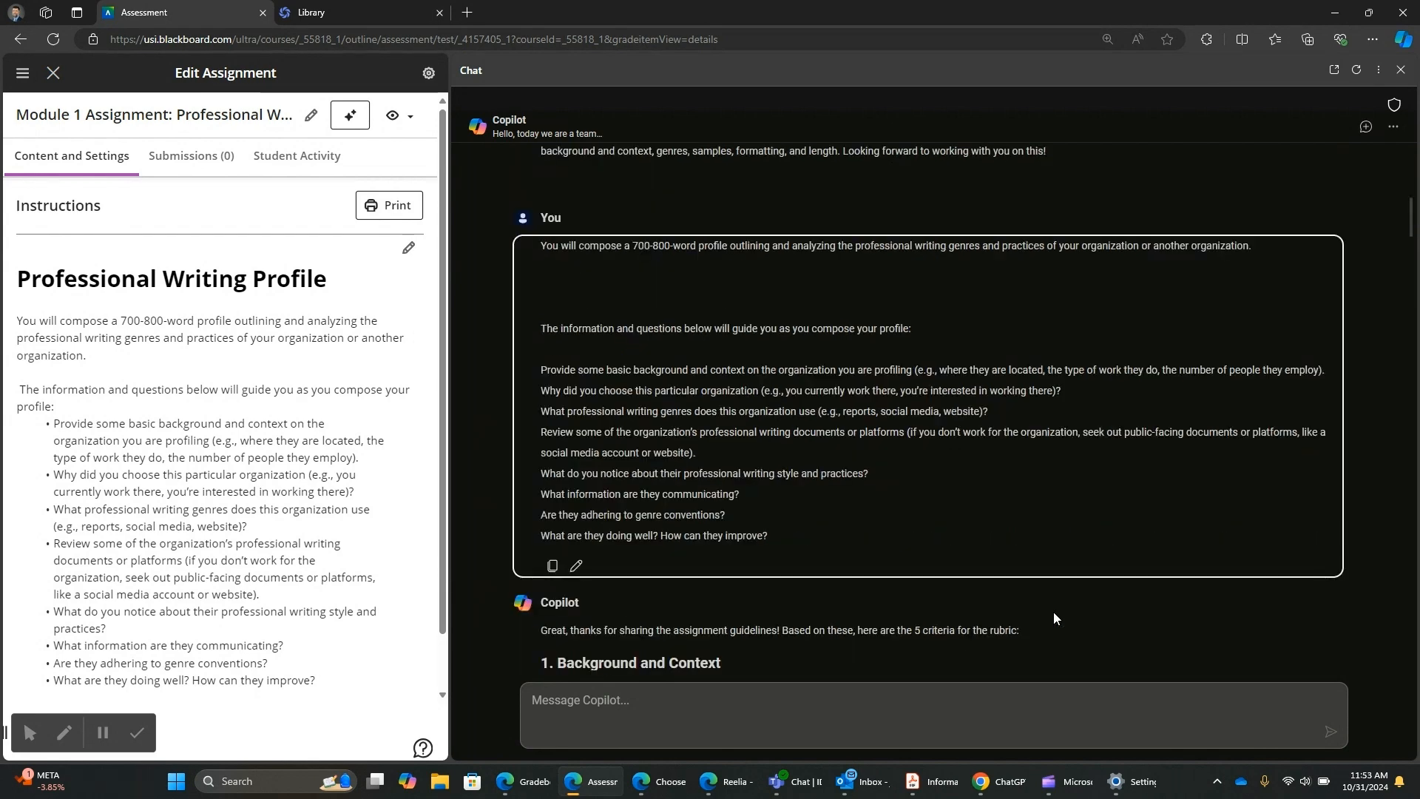
key(Down)
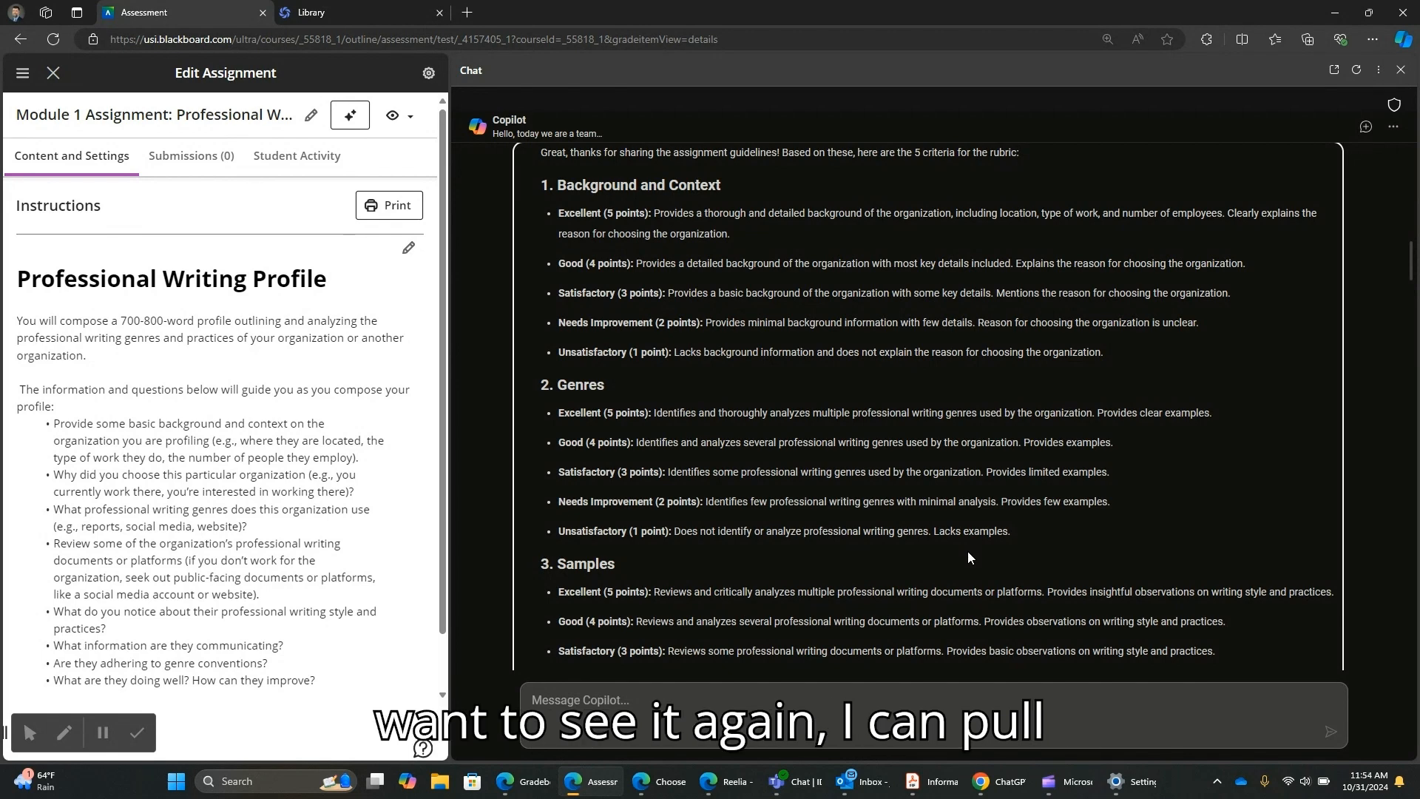
- Open the assignment's Professional Writing Profile grading rubric and bring its Excellent level descriptions into view beside the chat
click(427, 74)
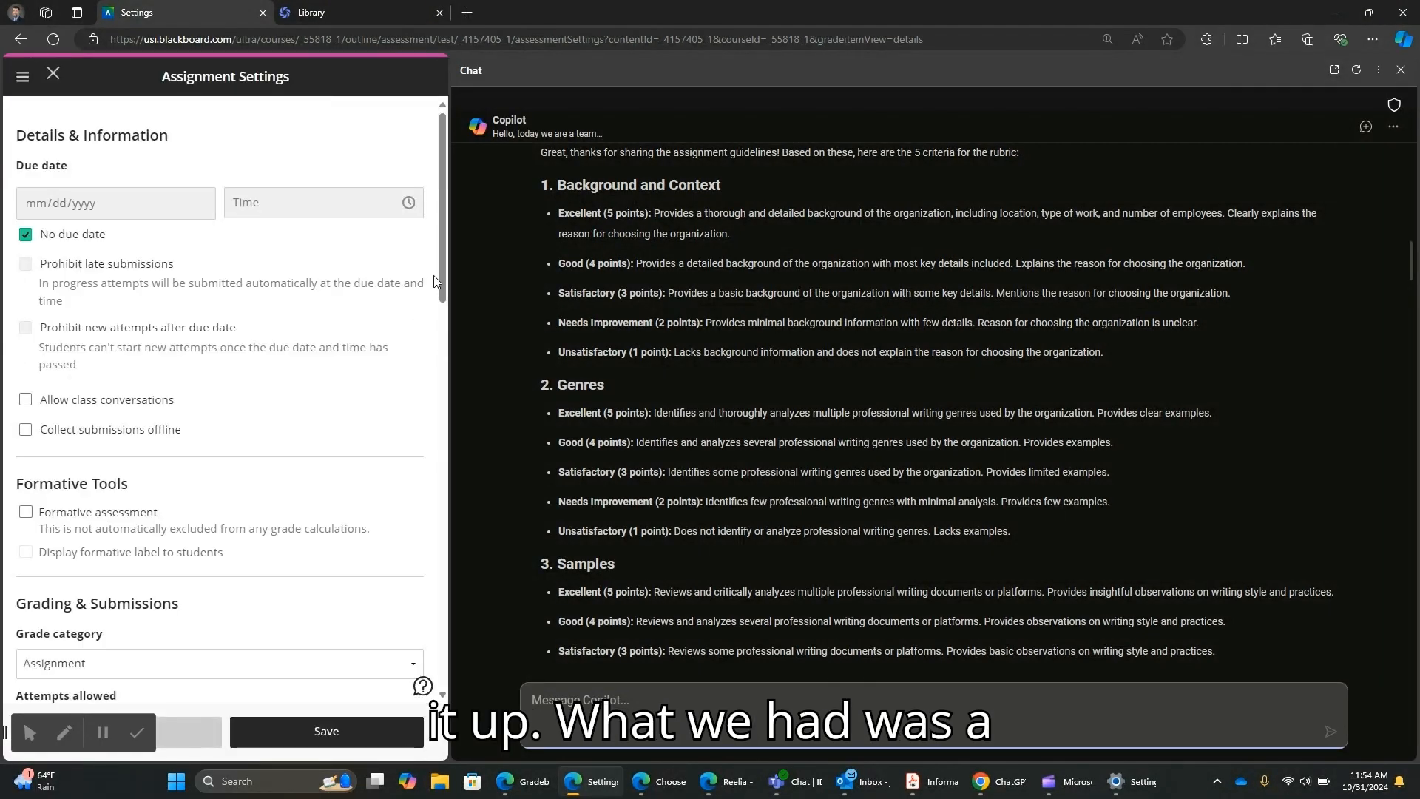
drag(444, 278, 416, 563)
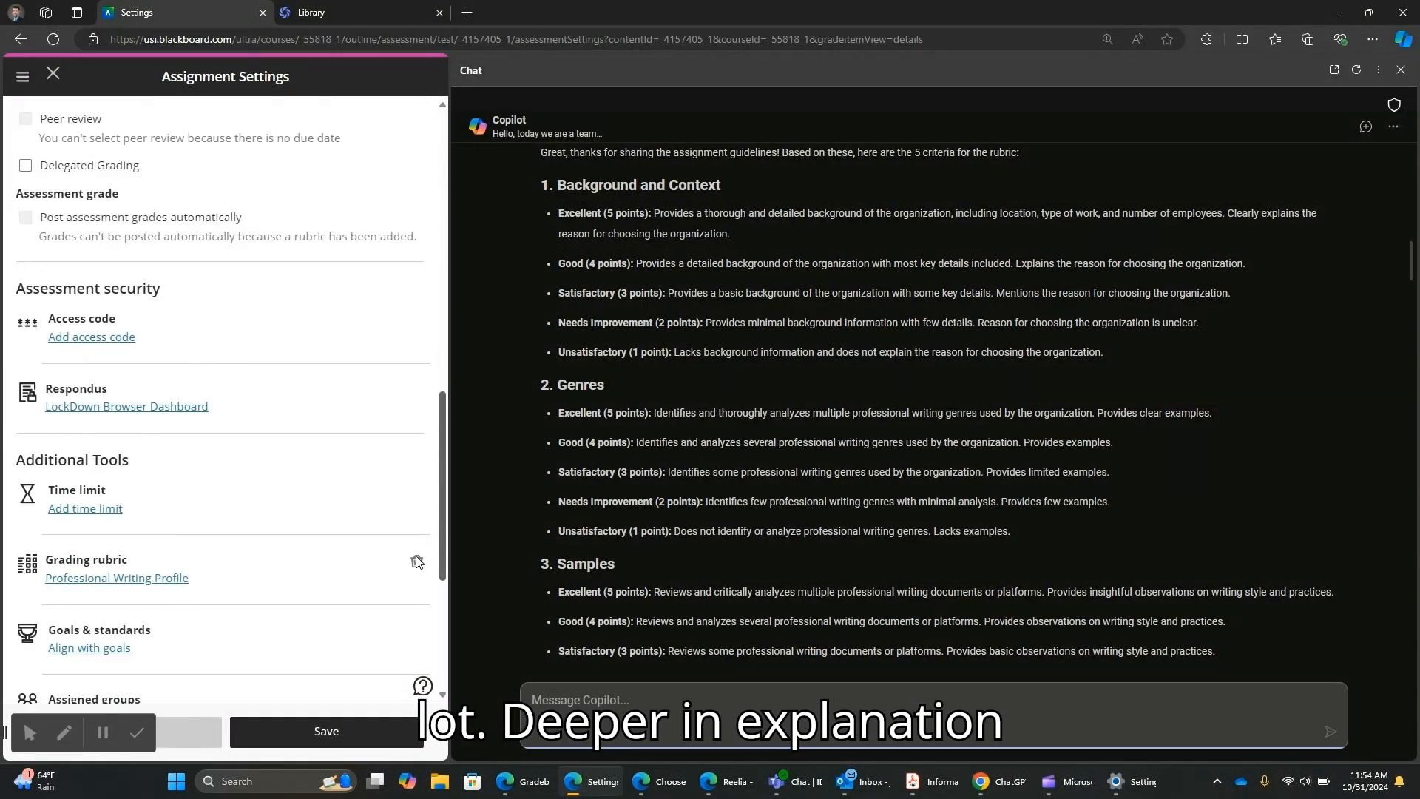
scroll(417, 563, down, 3)
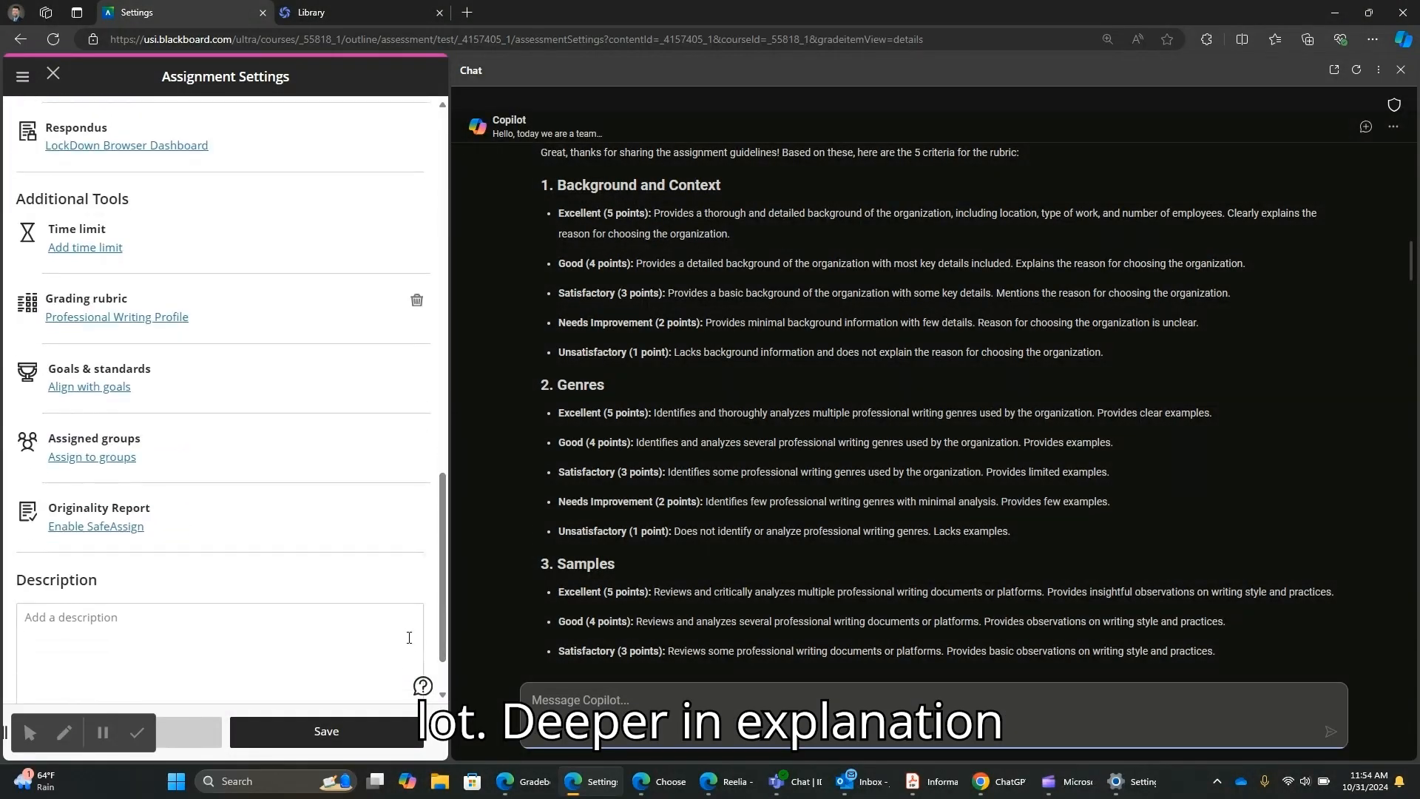
click(103, 316)
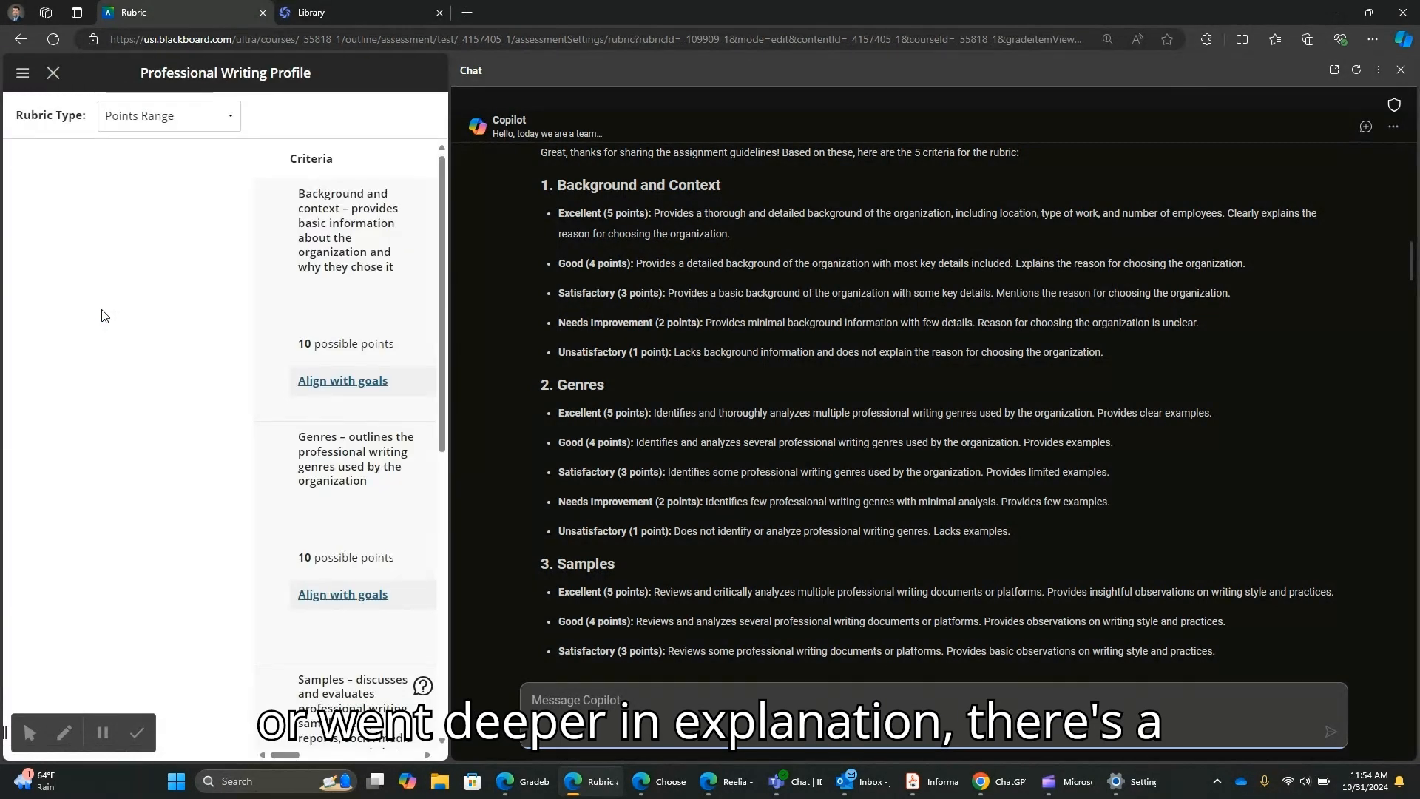
drag(281, 755, 309, 757)
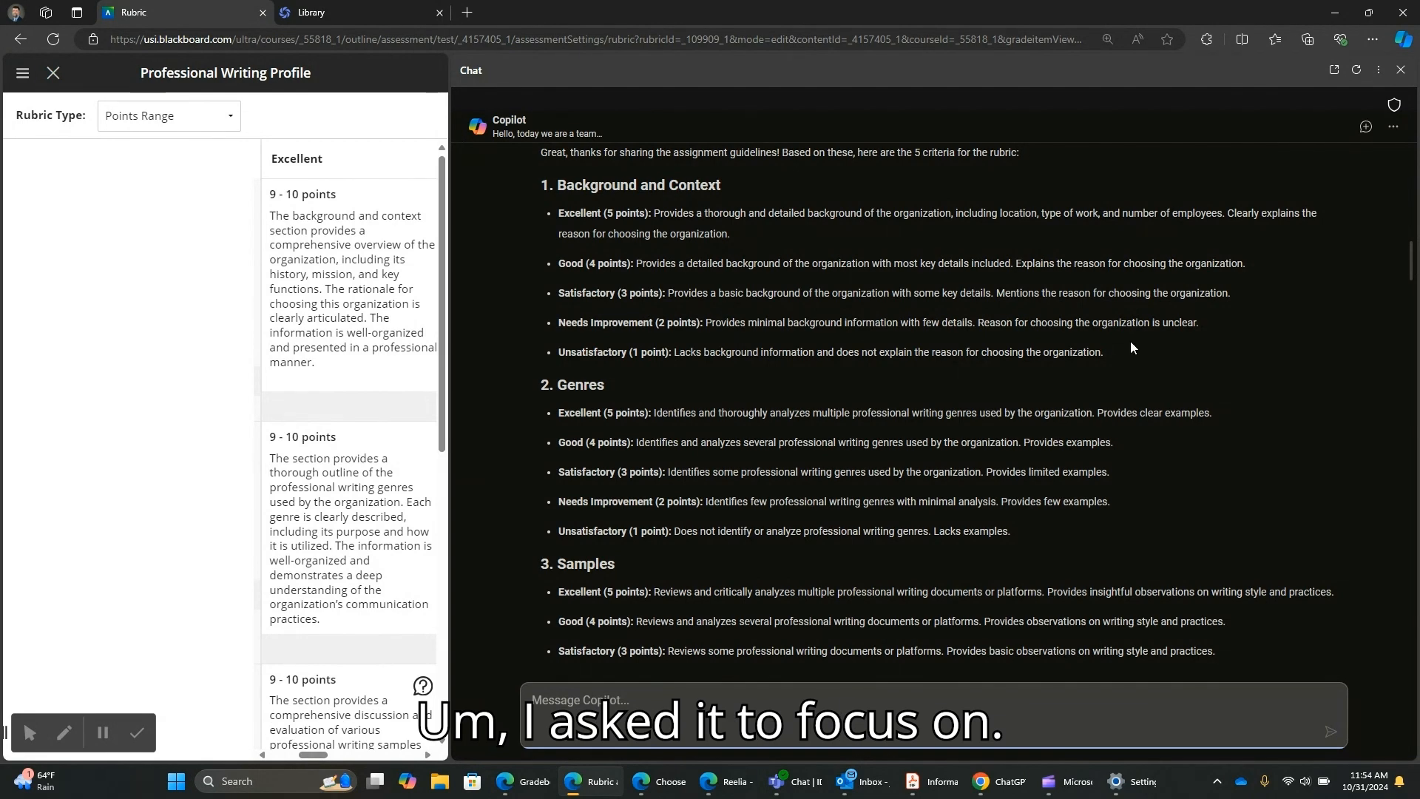
- Read the Copilot follow-up prompts and replies that refine the Background and Context performance levels into single blocks of text
scroll(1129, 342, down, 15)
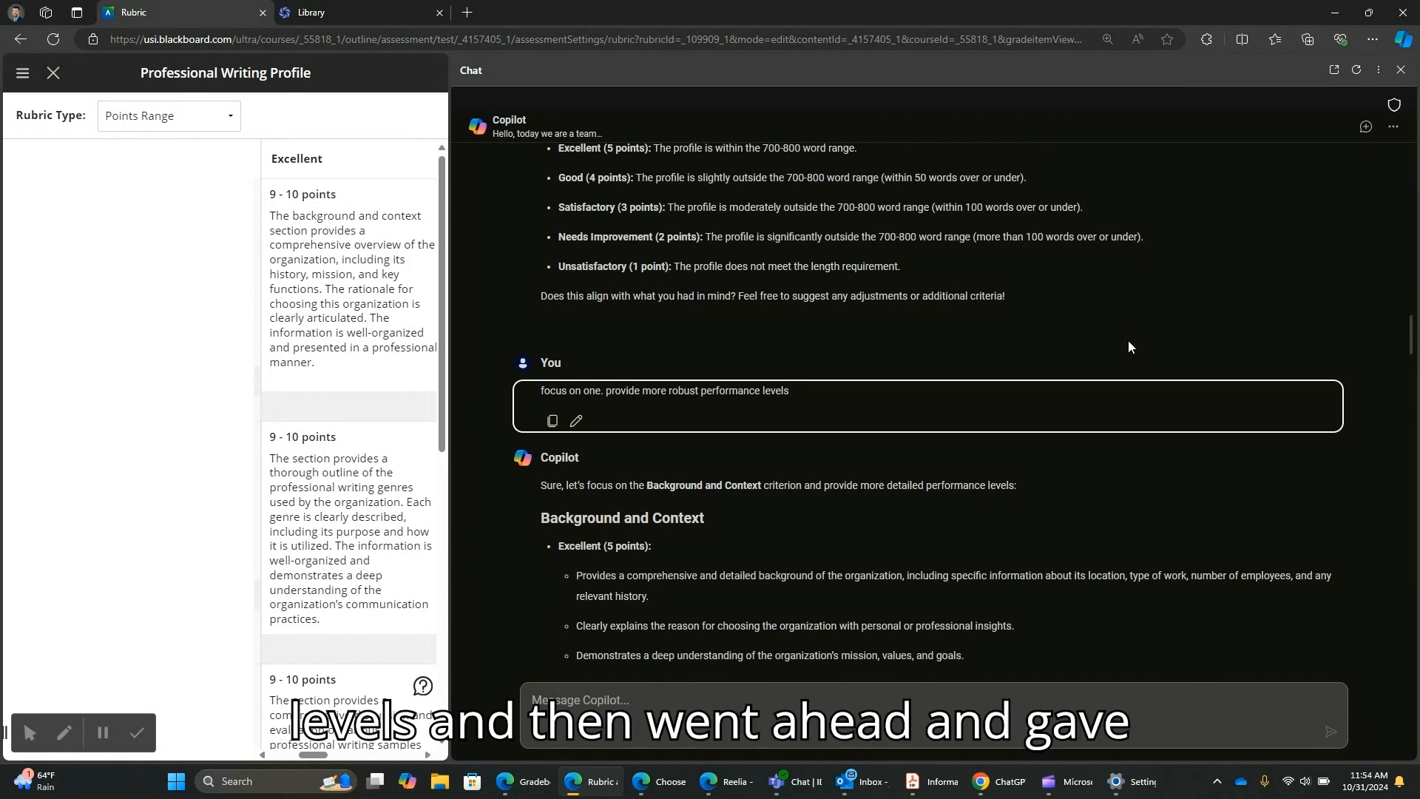
scroll(1130, 345, down, 5)
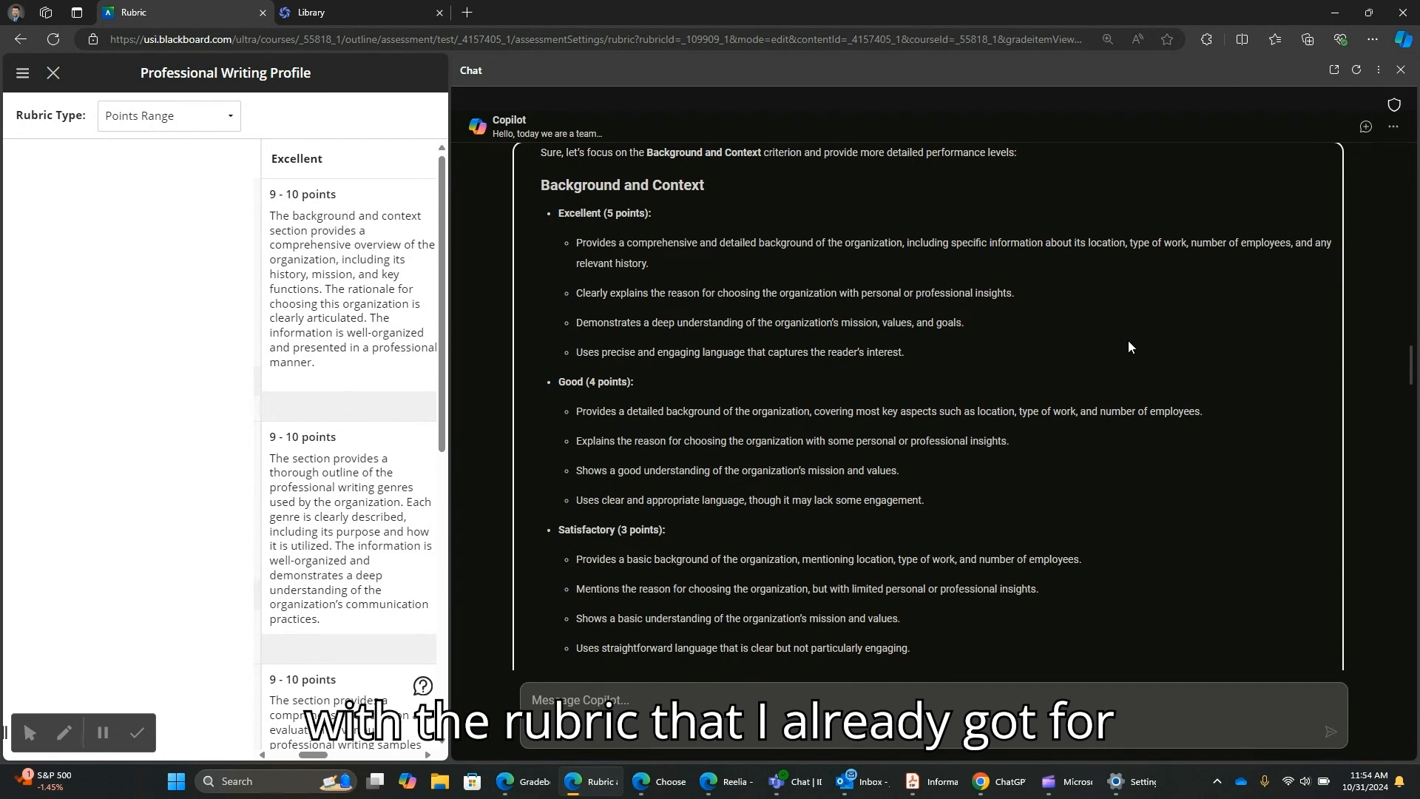
scroll(1129, 347, down, 10)
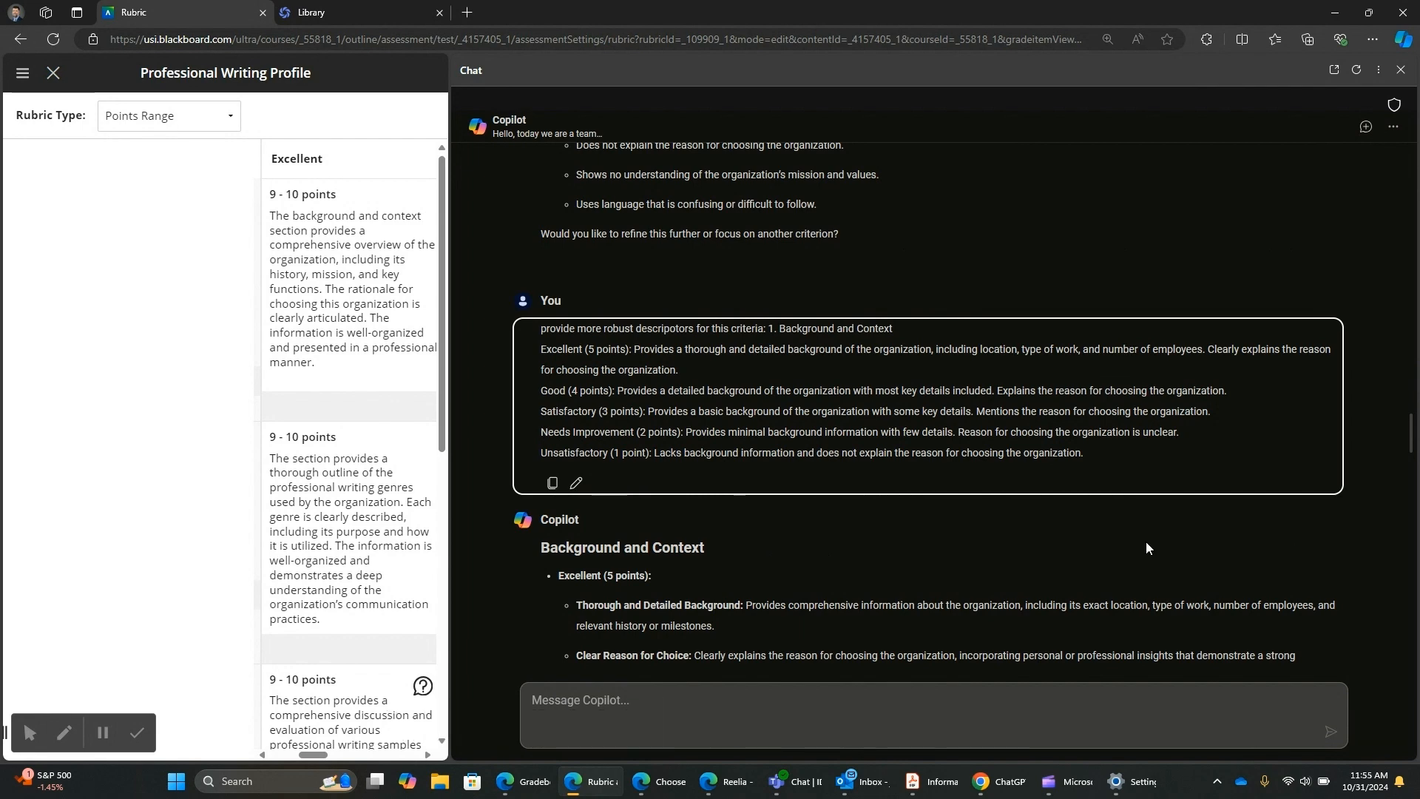
scroll(1048, 576, down, 5)
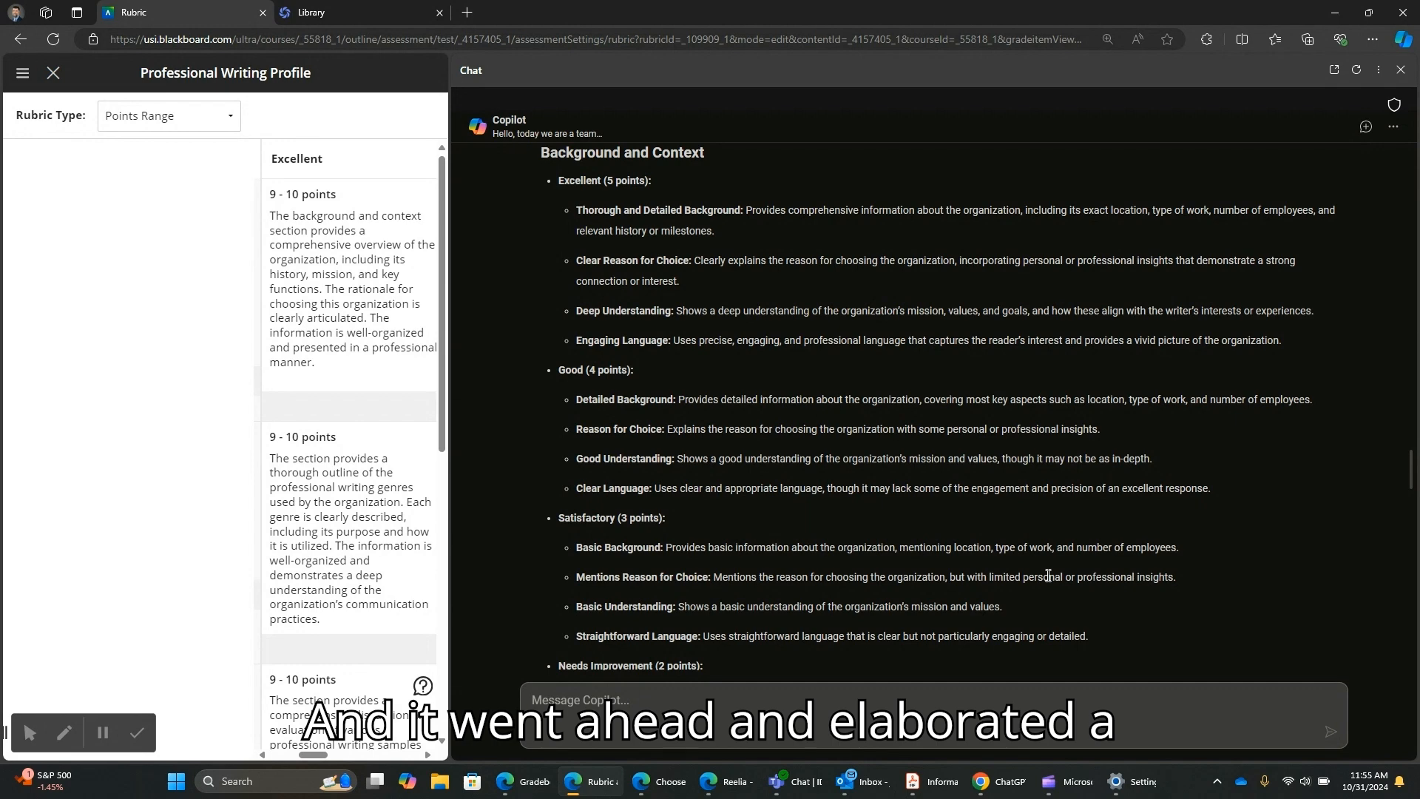
scroll(1048, 575, down, 8)
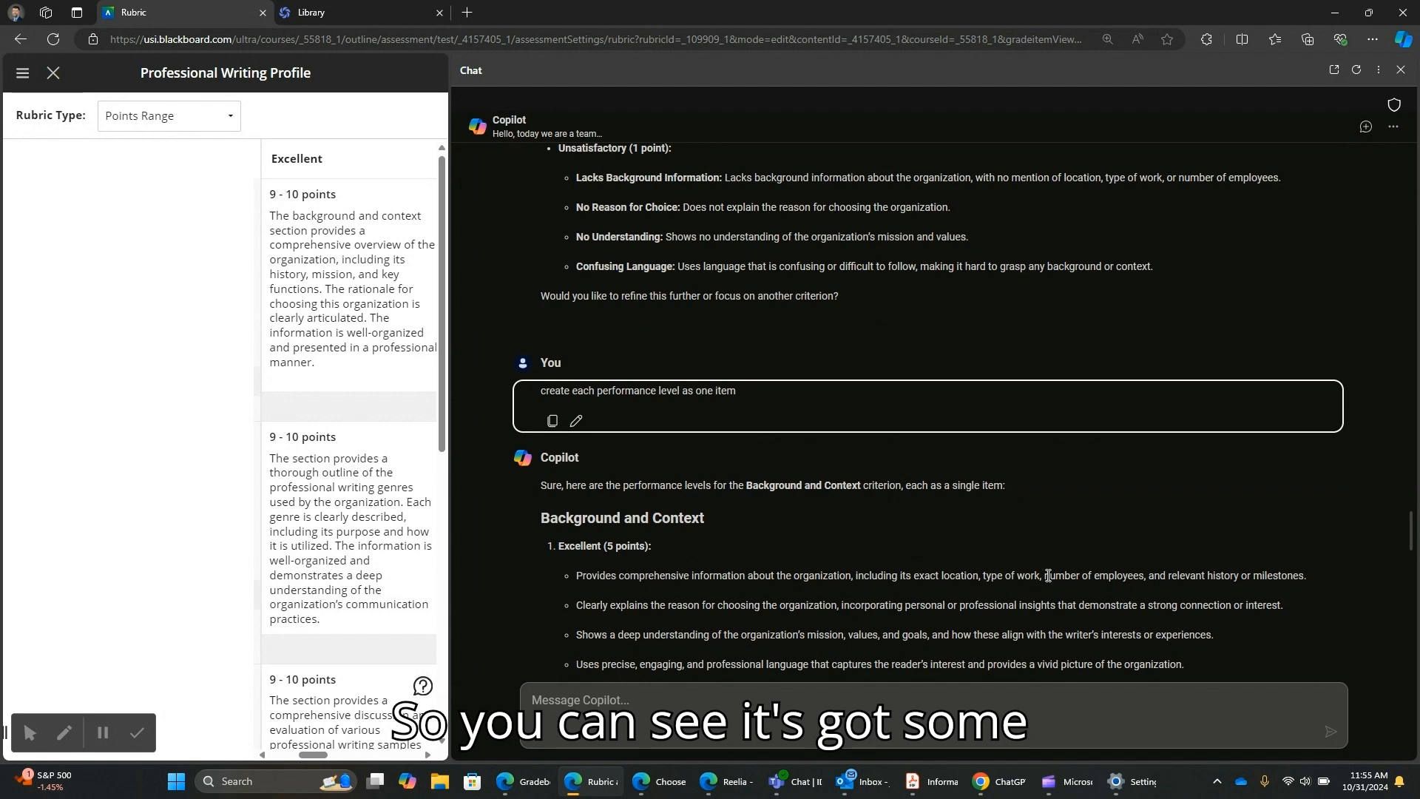
scroll(1050, 577, up, 4)
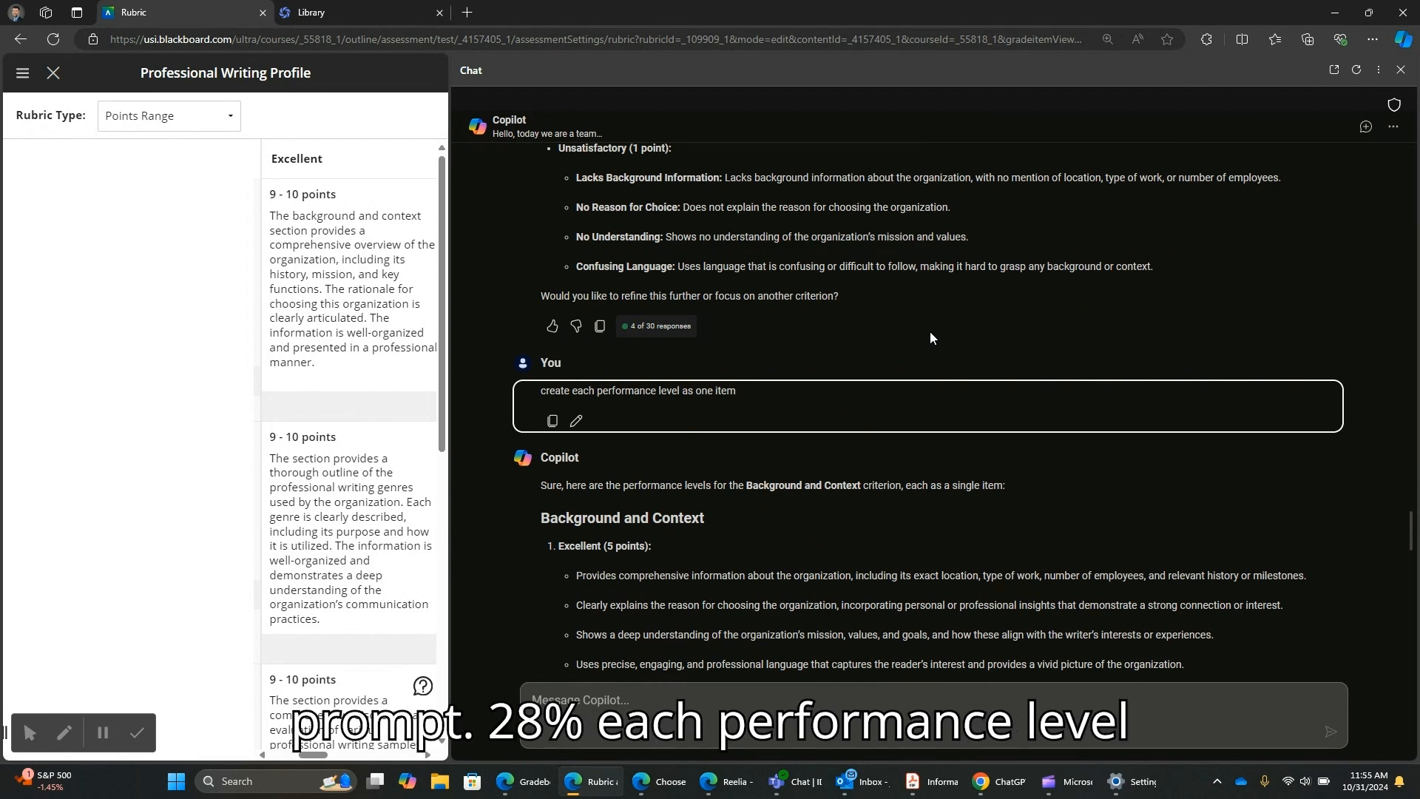
scroll(930, 331, down, 5)
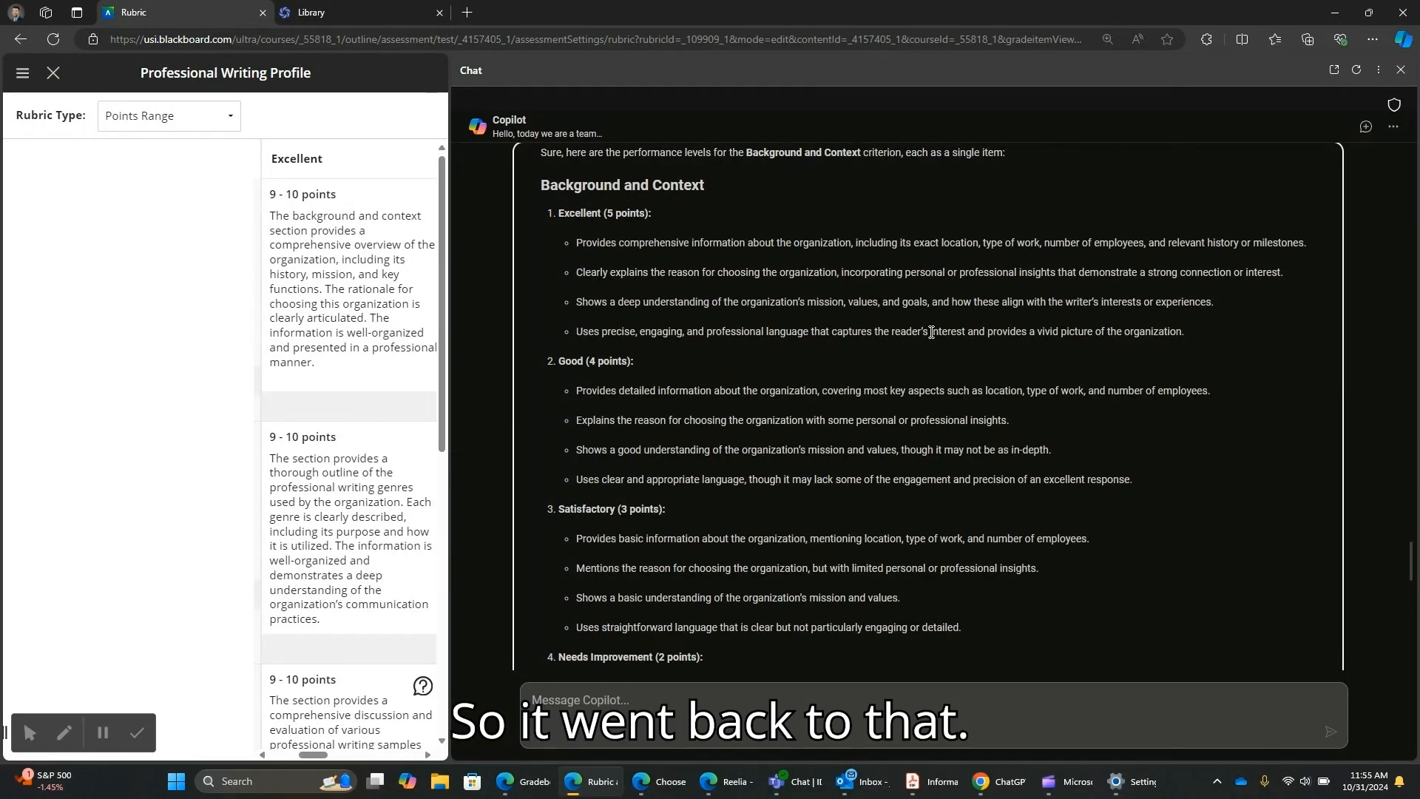
scroll(931, 332, down, 8)
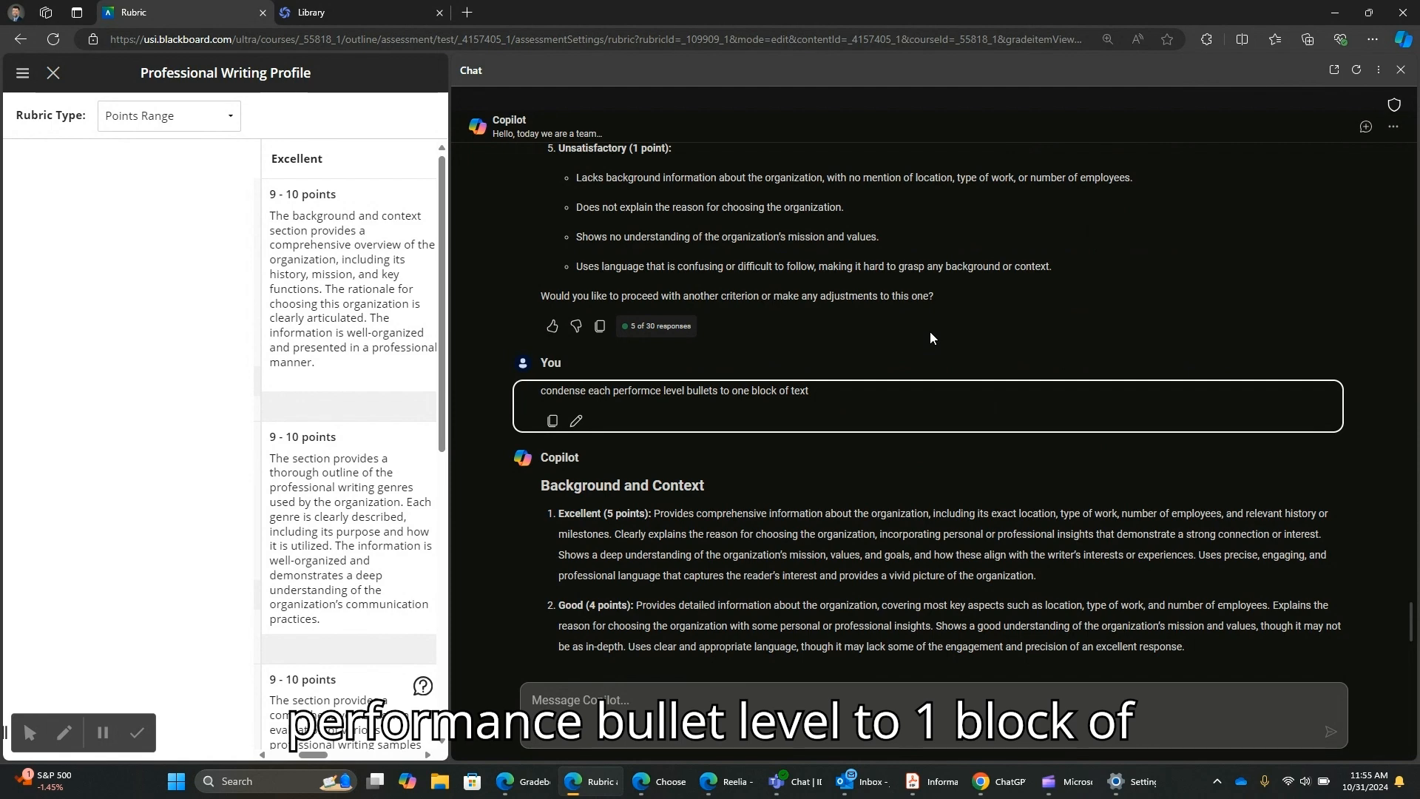
scroll(931, 337, down, 3)
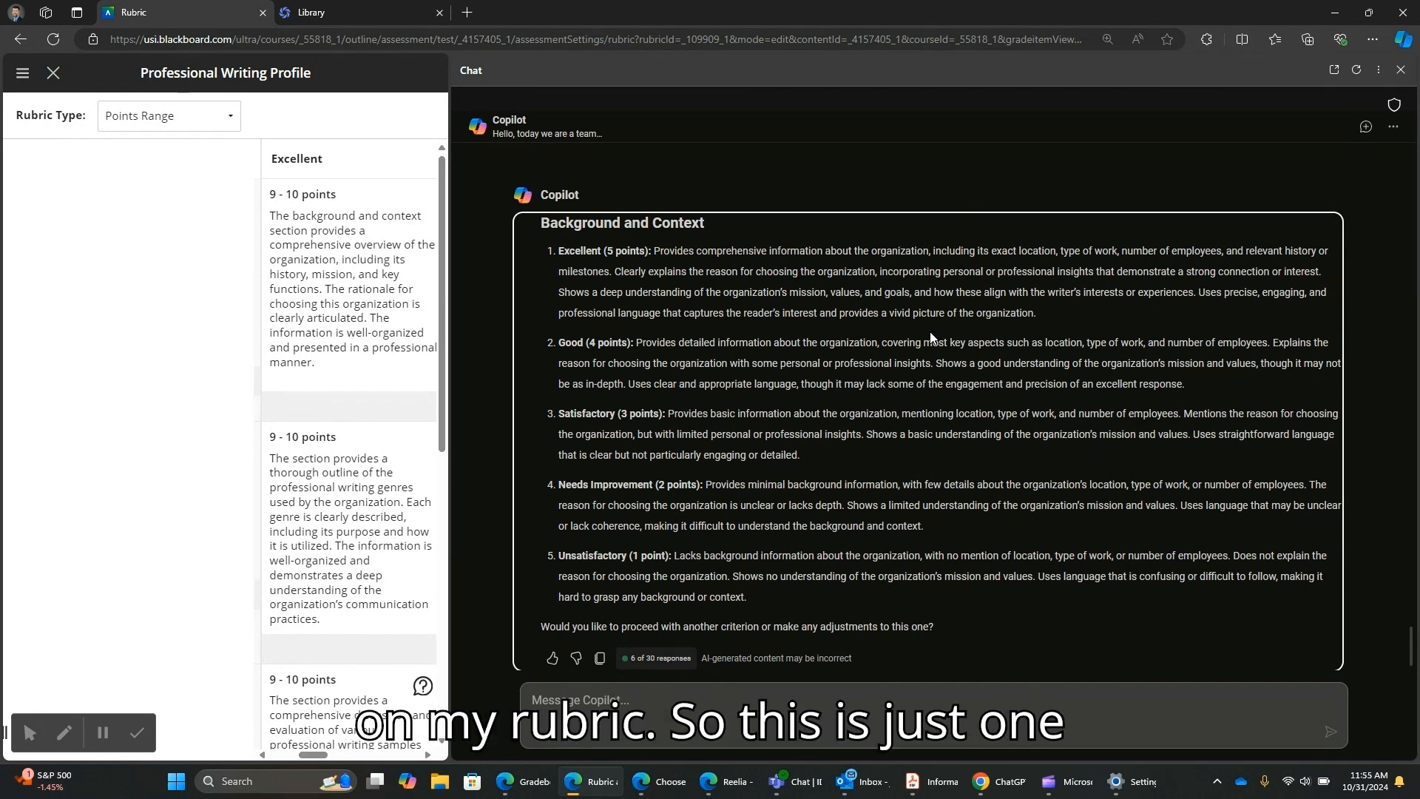
scroll(932, 338, up, 1)
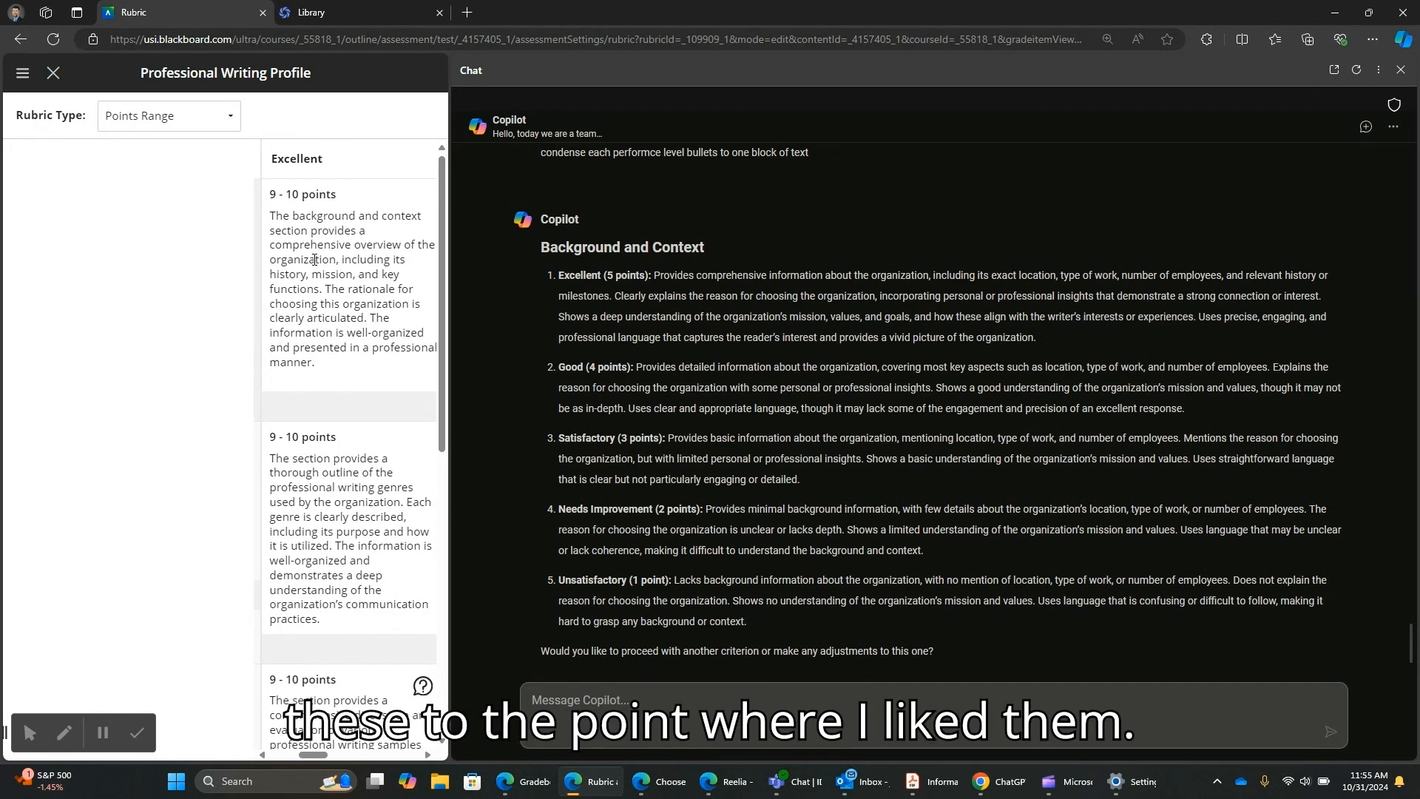
- Widen the Blackboard page and examine the full rubric, from the Background and context criterion to the Length criterion
drag(454, 290, 1117, 358)
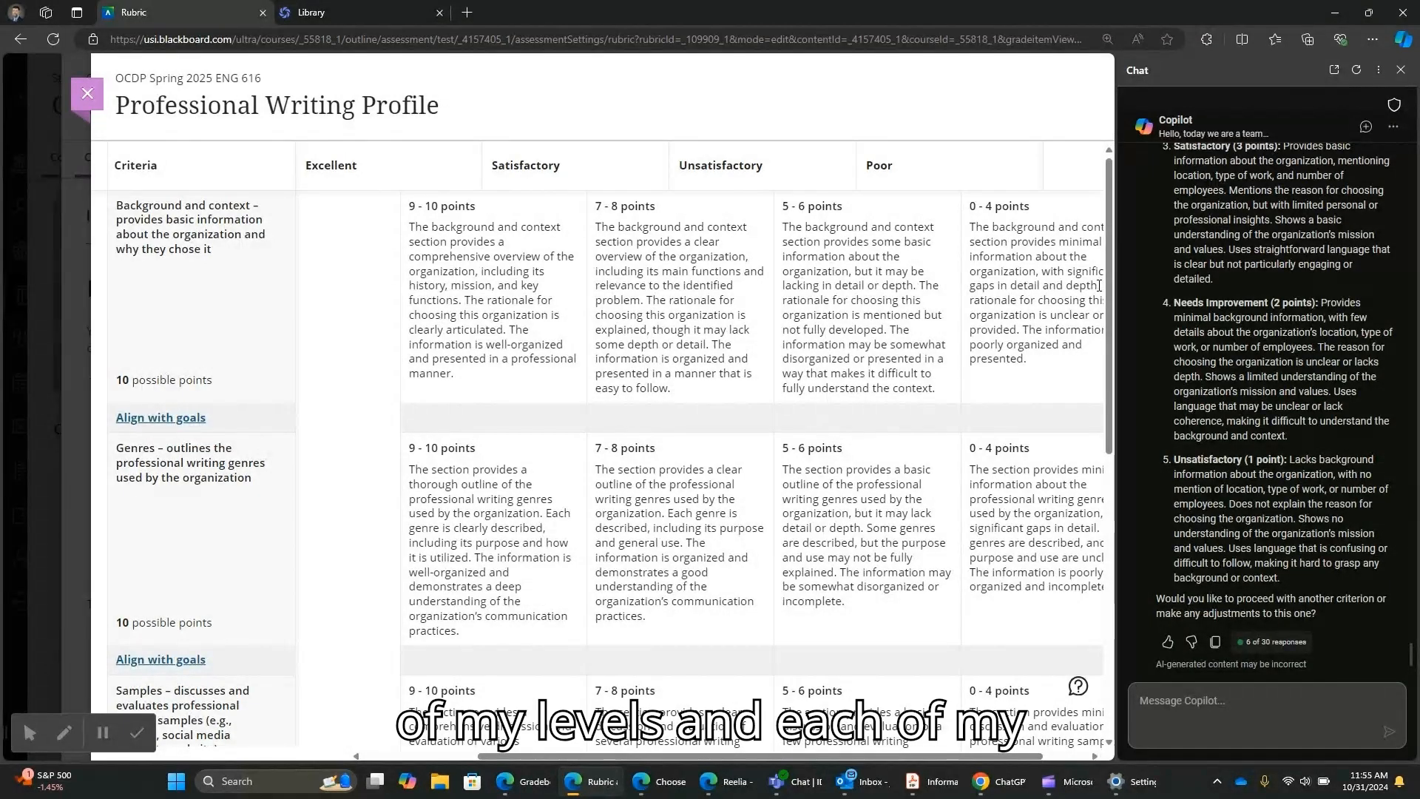
scroll(1107, 294, down, 3)
scroll(1124, 432, down, 3)
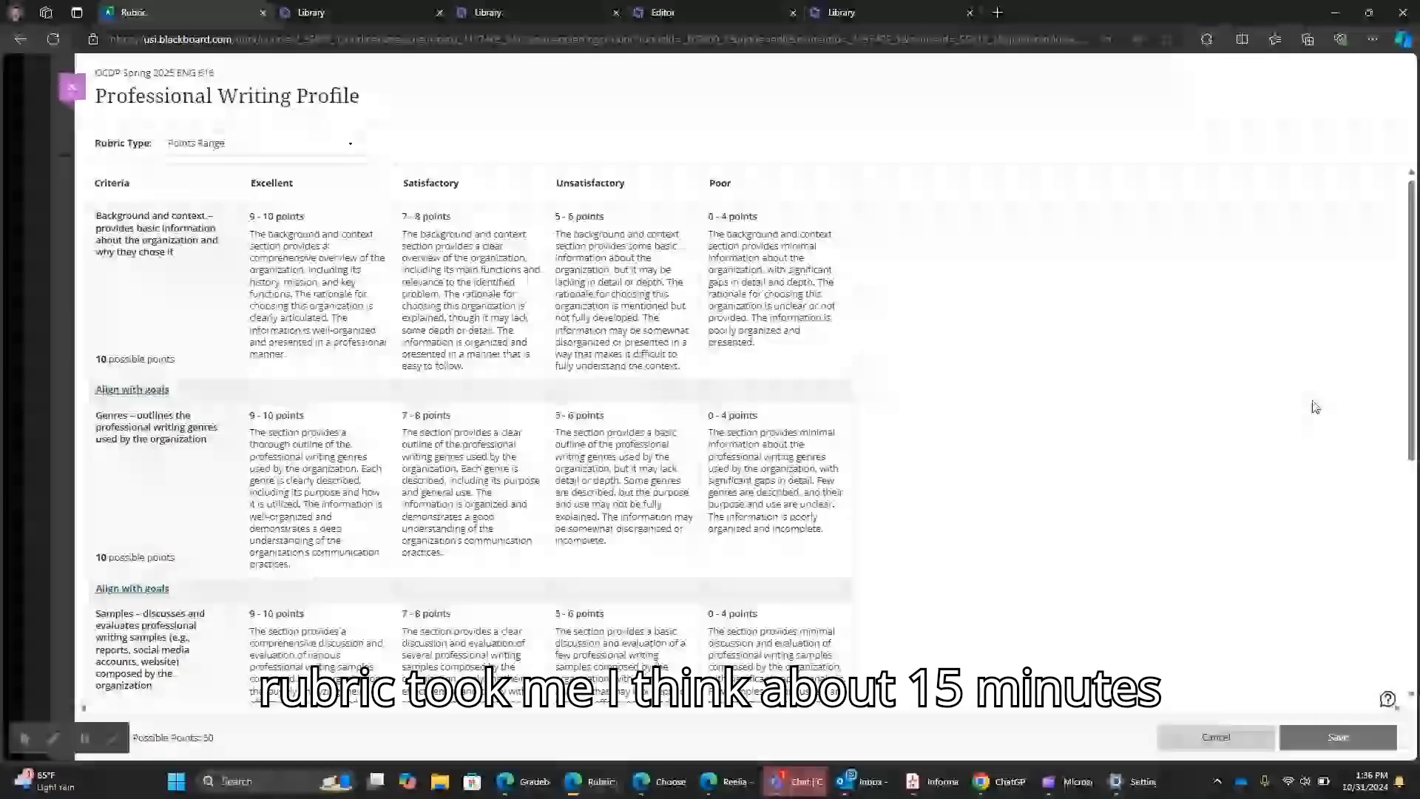
scroll(473, 451, down, 2)
scroll(474, 451, down, 4)
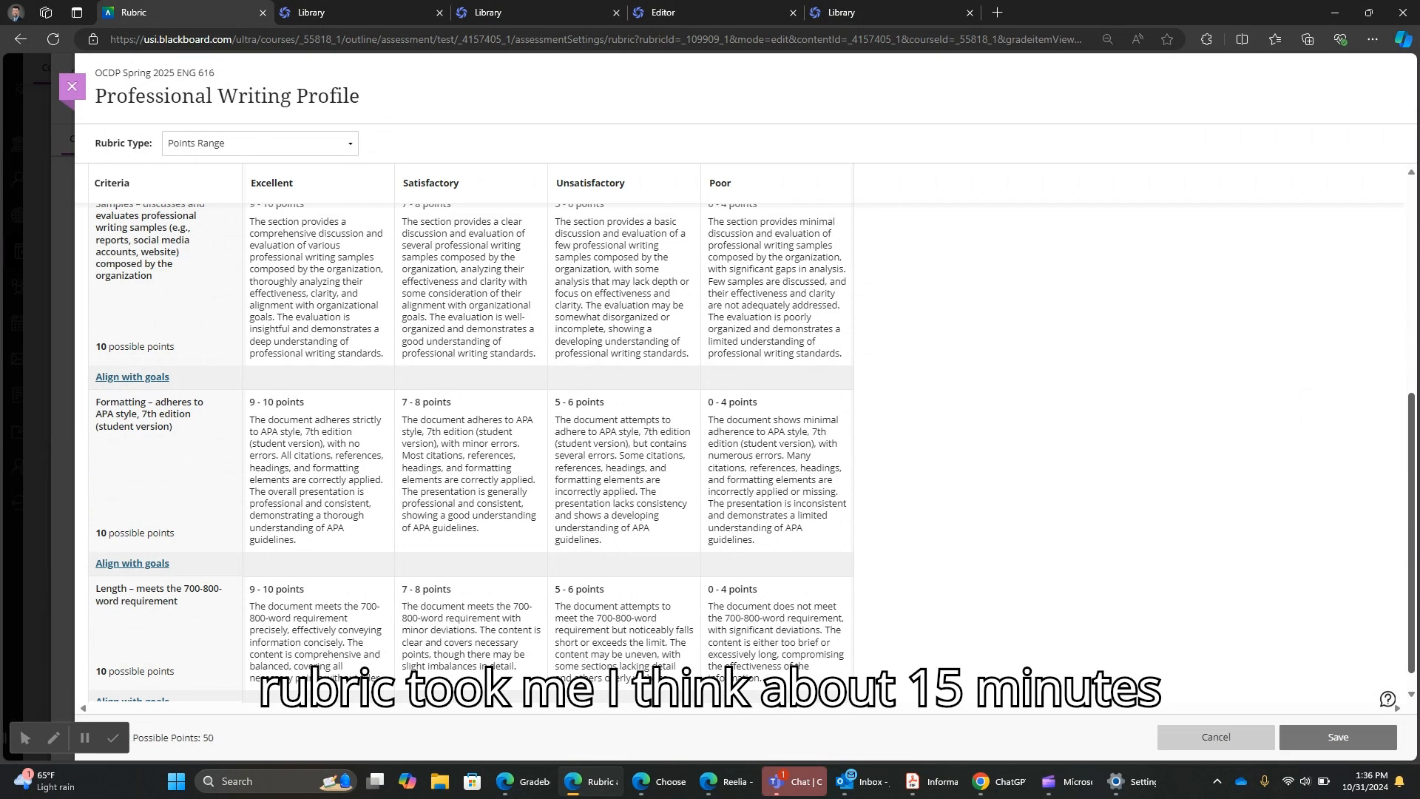
scroll(474, 451, up, 6)
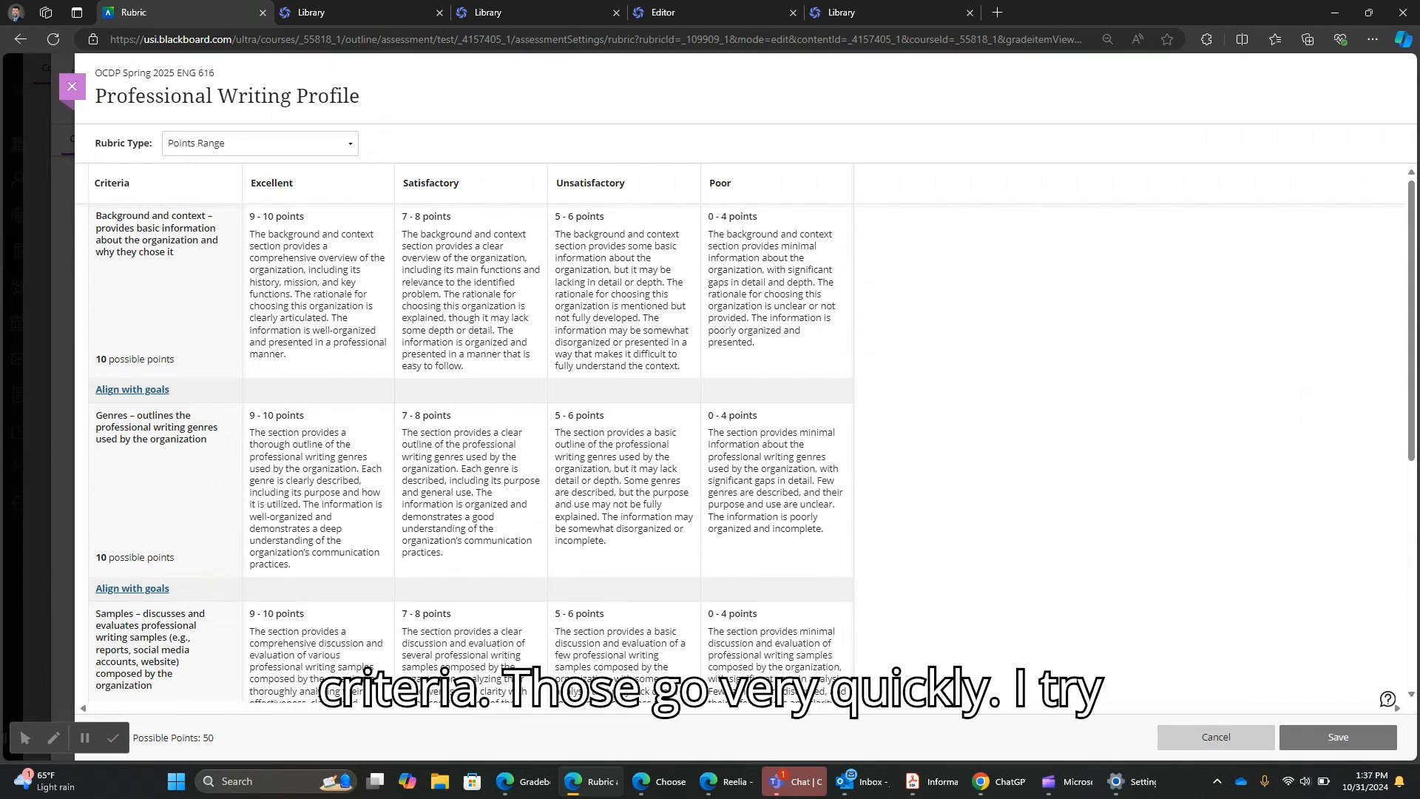
drag(1414, 276, 1404, 503)
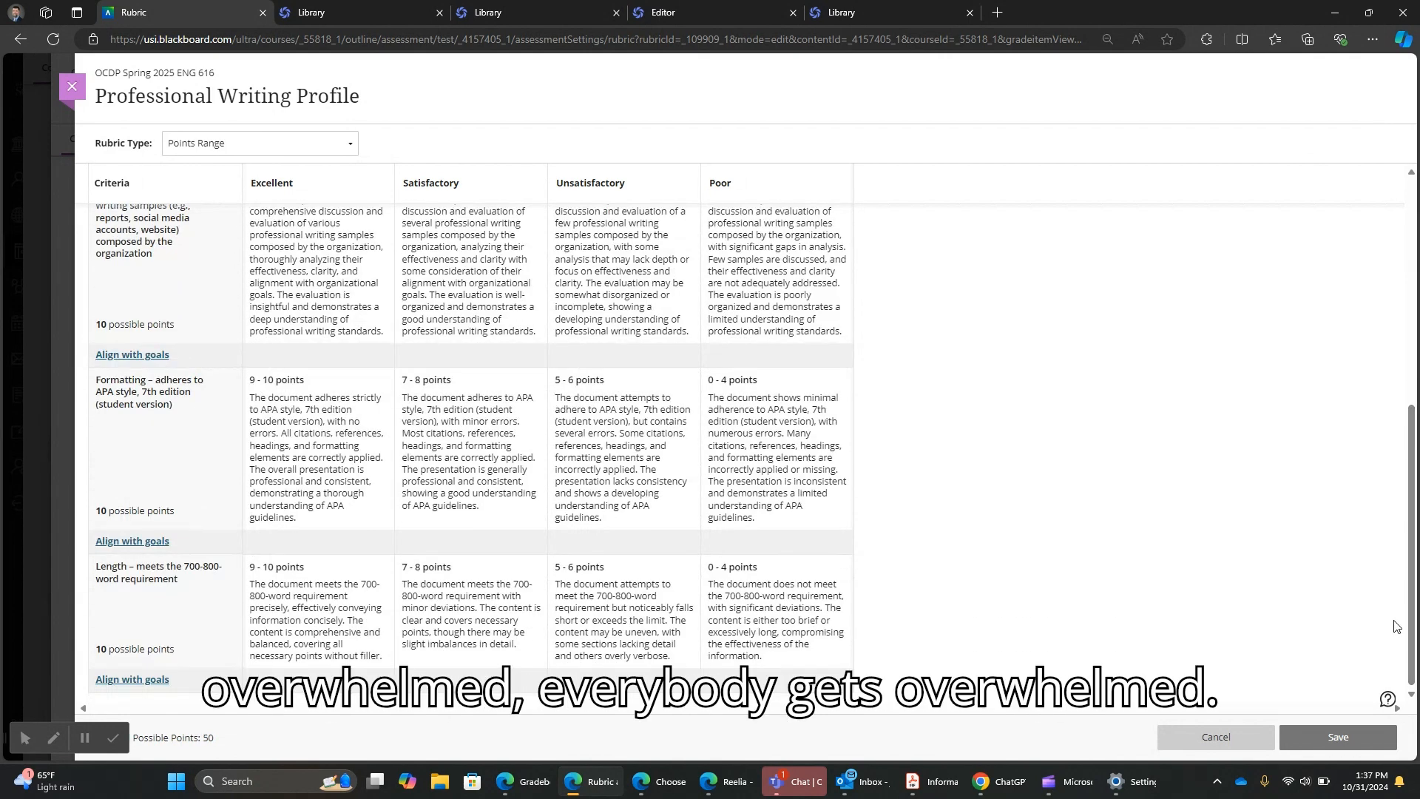
drag(1410, 626, 1401, 343)
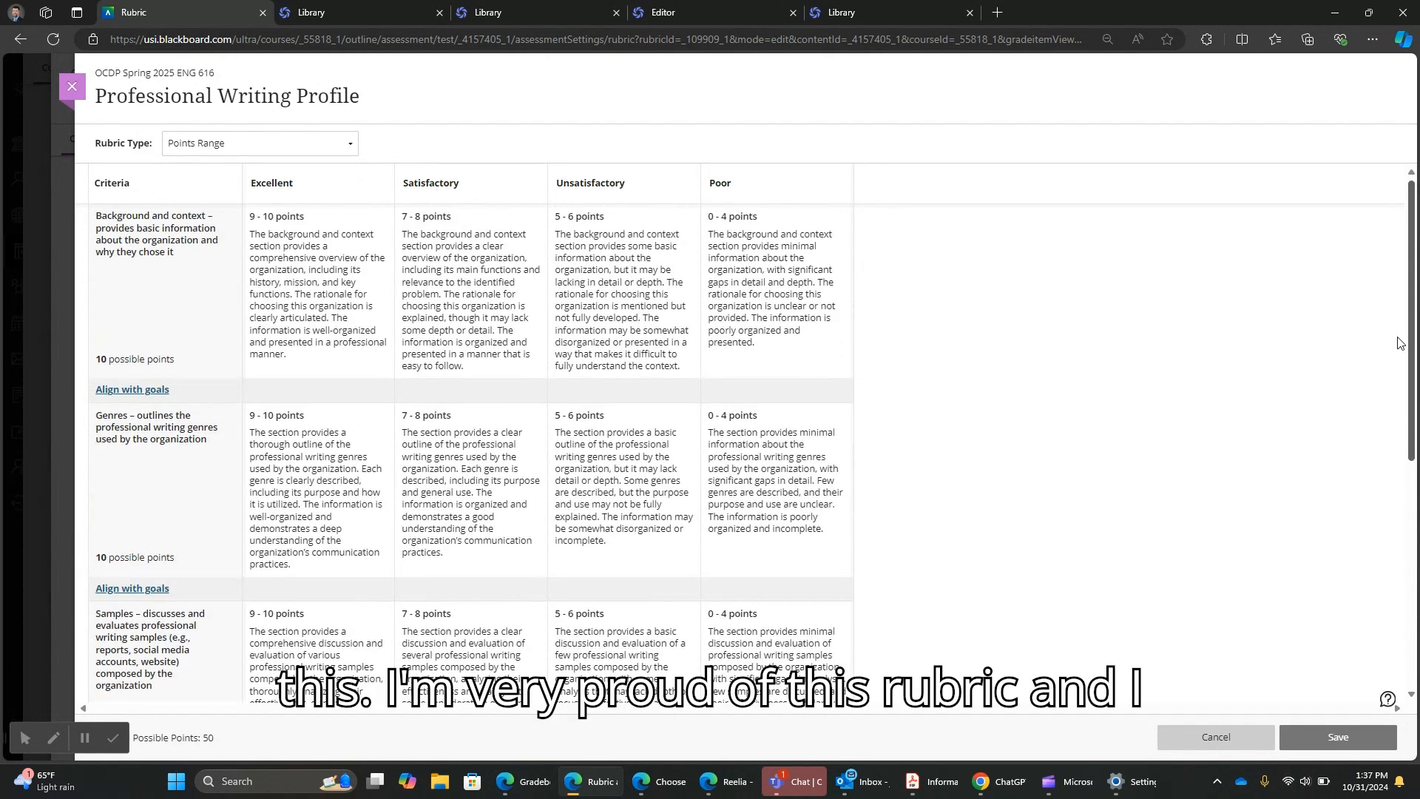